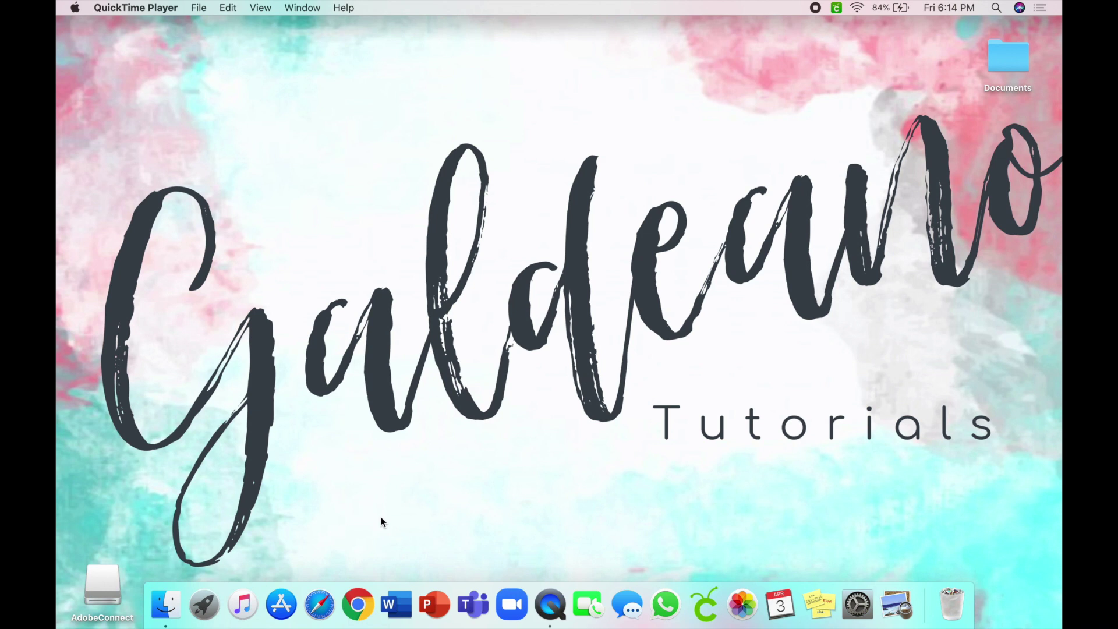
Launch Chrome full-screen and run a Google search for mdcps.
{"action": "left_click", "coordinate": [359, 607]}
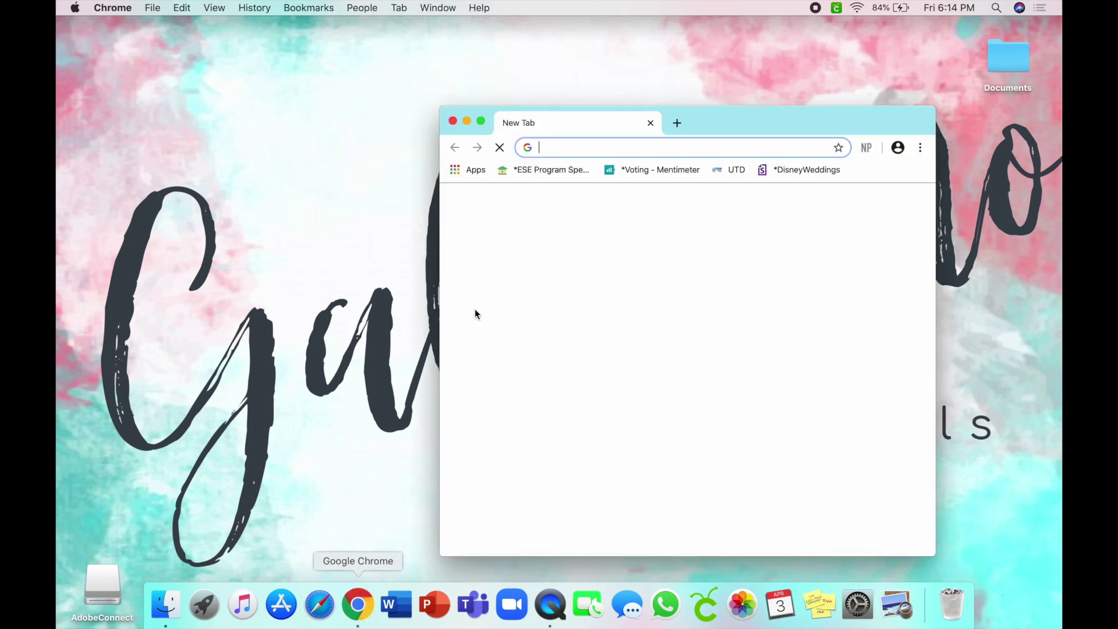
{"action": "left_click", "coordinate": [481, 121]}
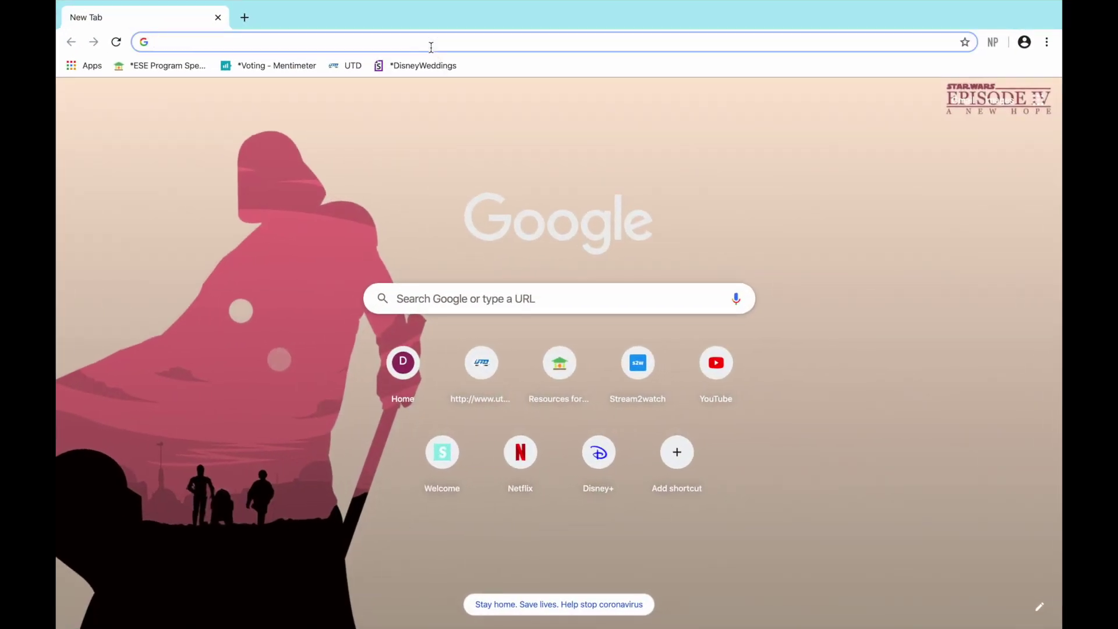
{"action": "type", "text": "m"}
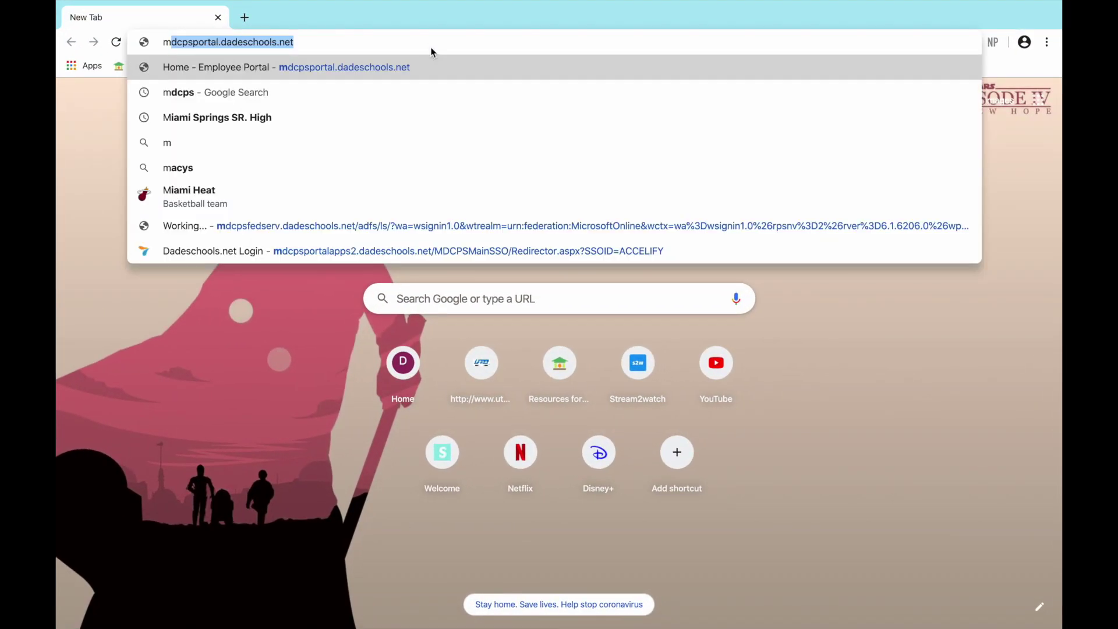
{"action": "type", "text": "dcps"}
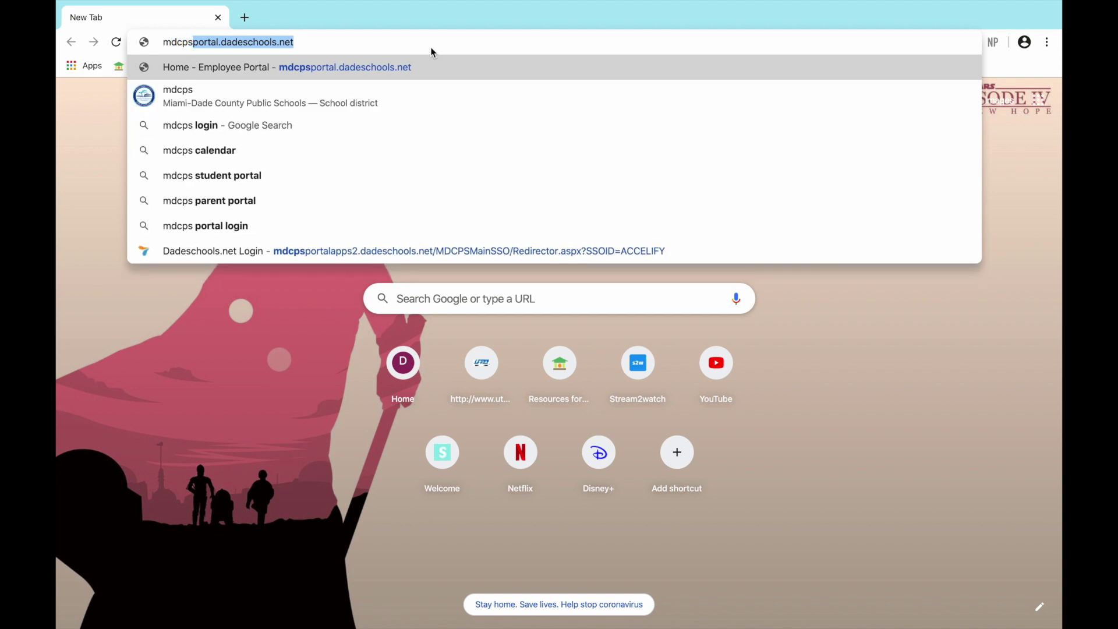
{"action": "key", "text": "Delete"}
{"action": "key", "text": "Return"}
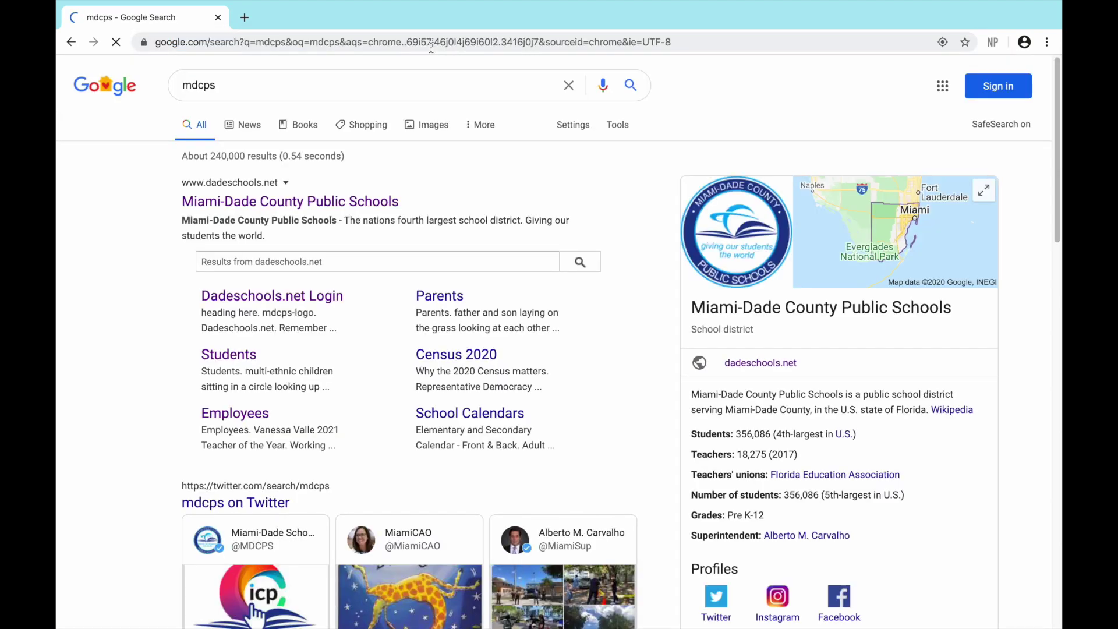
Go to the district's Employees page from the mdcps search results to sign in.
{"action": "left_click", "coordinate": [226, 418]}
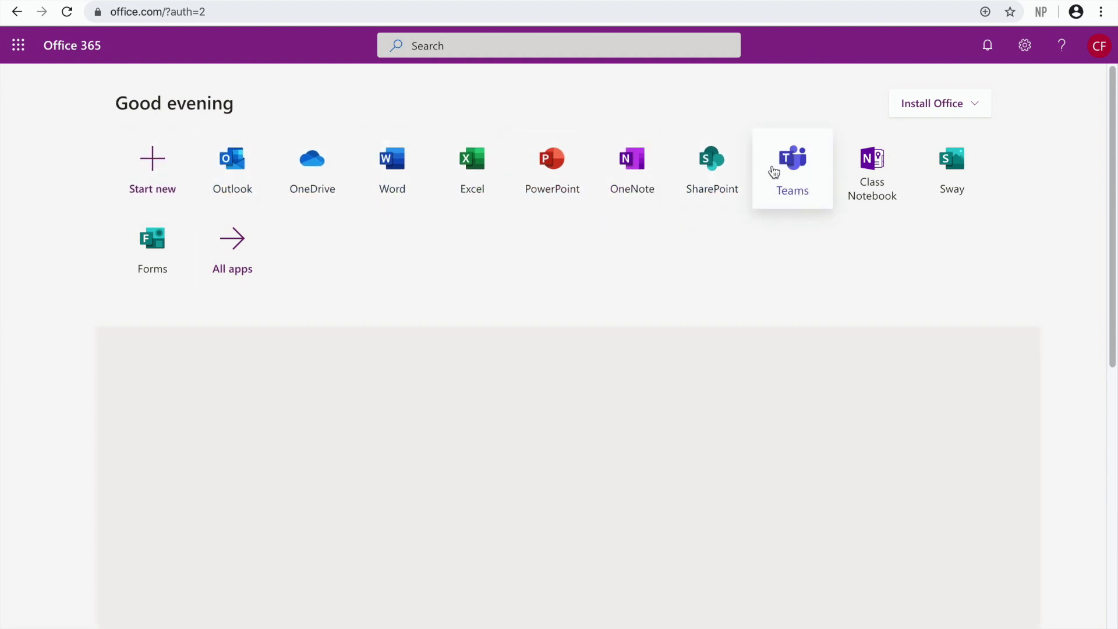
Launch Teams from Office 365 and enter the Ms. Chavez Class team.
{"action": "left_click", "coordinate": [805, 171]}
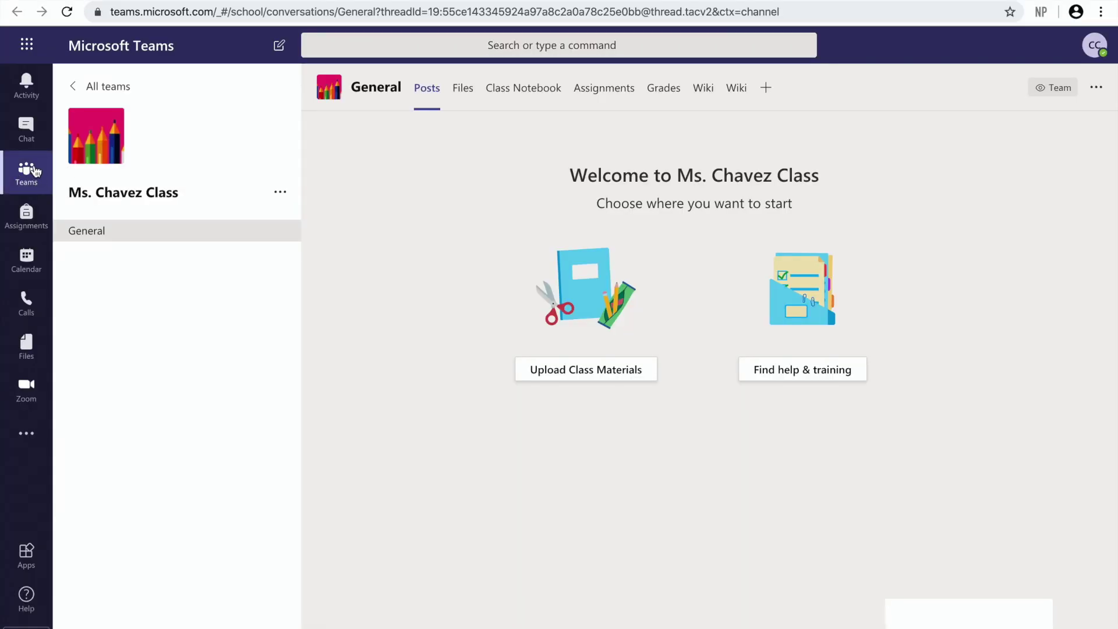
{"action": "left_click", "coordinate": [24, 188]}
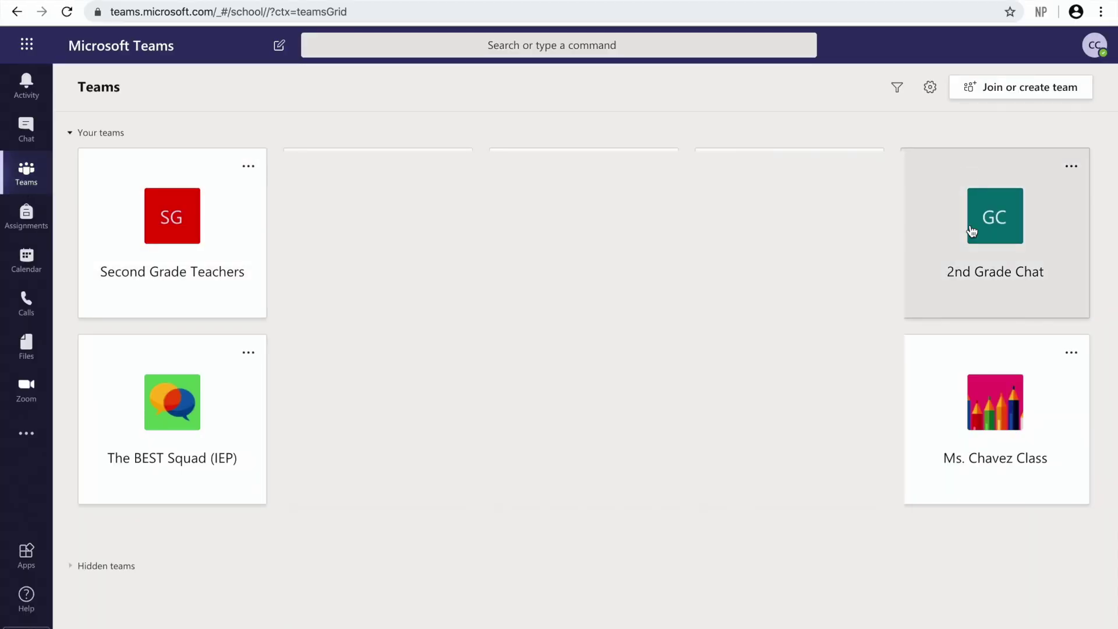
{"action": "left_click", "coordinate": [983, 476]}
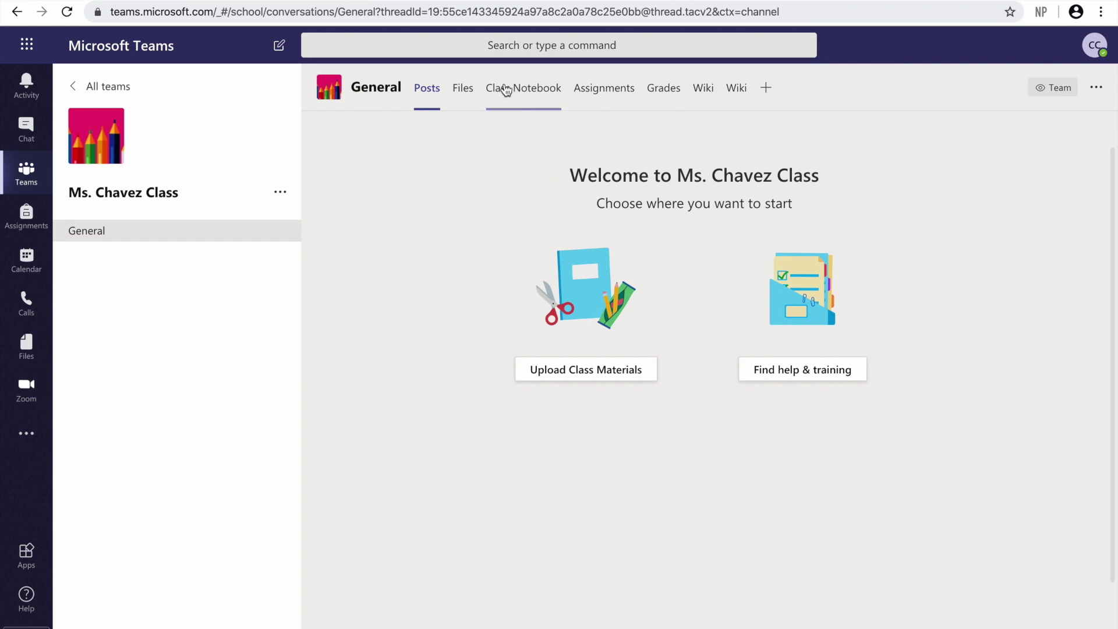
Start a Blank Notebook setup from the Class Notebook tab and continue to student sections.
{"action": "left_click", "coordinate": [523, 92]}
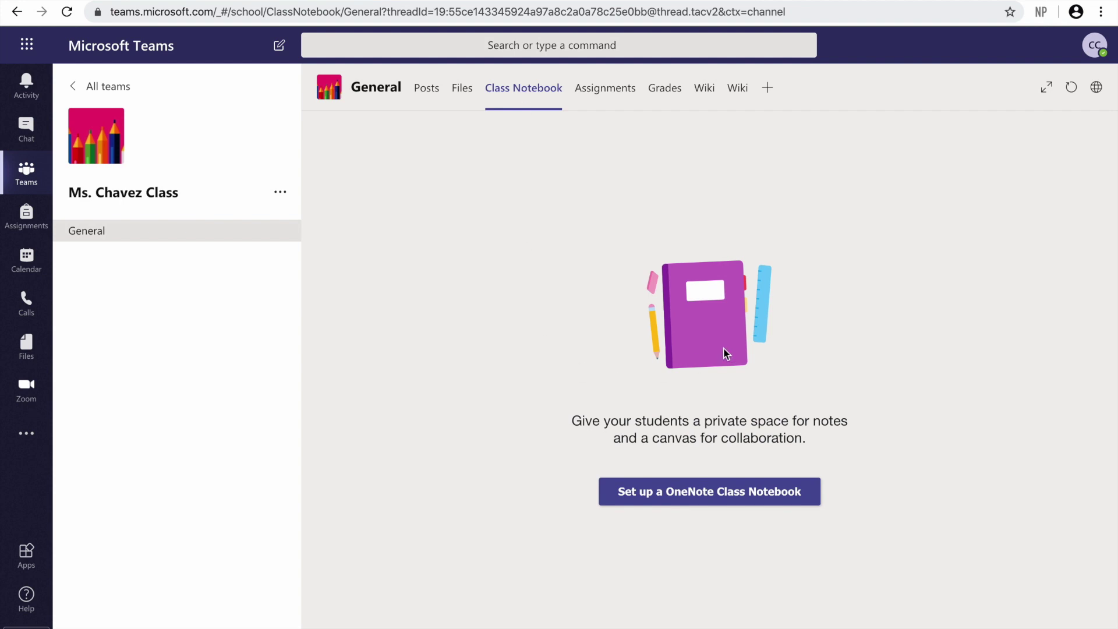
{"action": "left_click", "coordinate": [697, 500]}
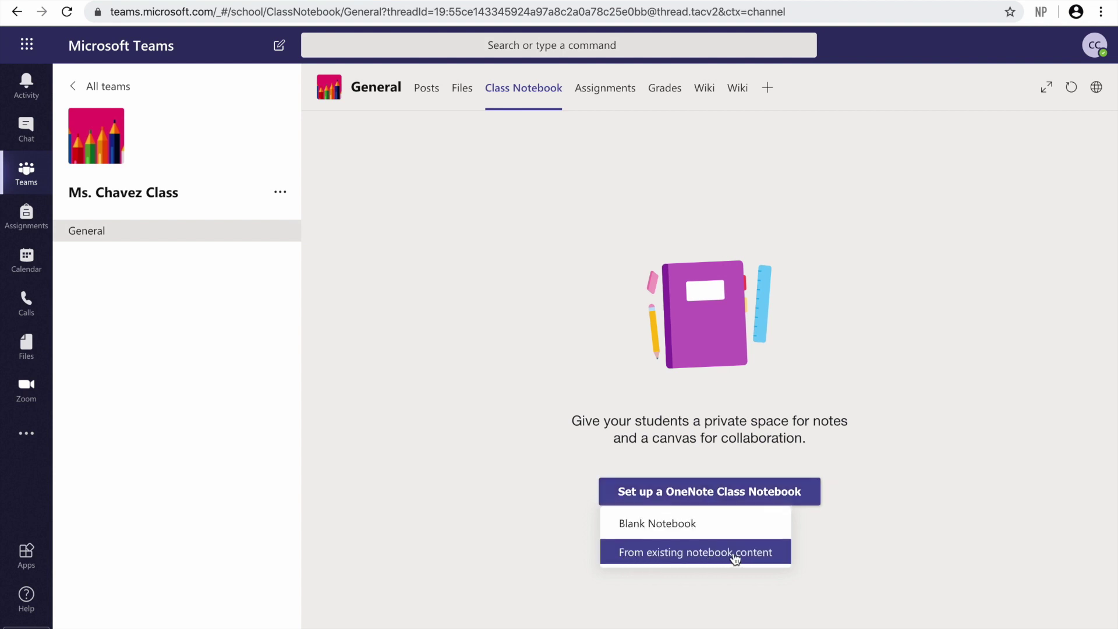
{"action": "left_click", "coordinate": [645, 529]}
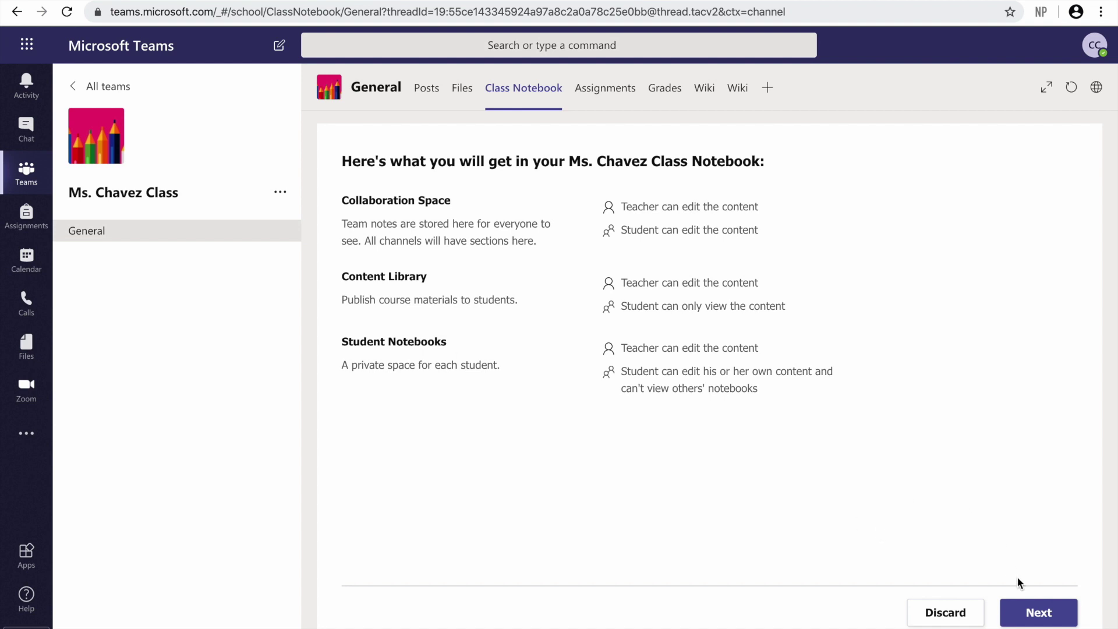
{"action": "left_click", "coordinate": [1041, 615]}
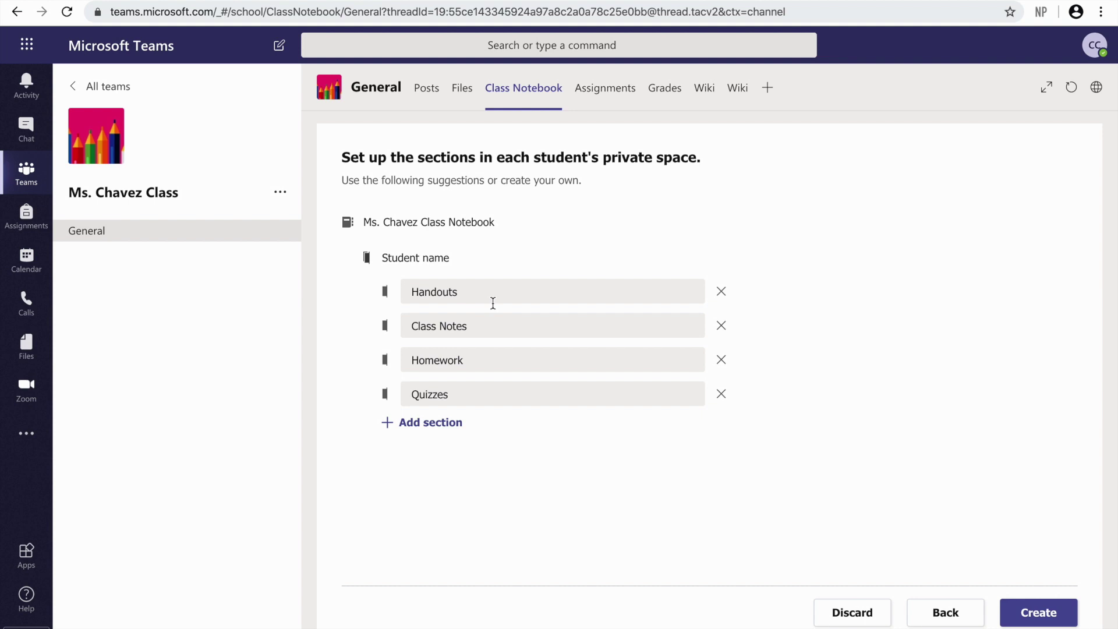
Remove the two extra new sections and the original Quizzes section from the student sections.
{"action": "left_click", "coordinate": [414, 424]}
{"action": "left_click", "coordinate": [415, 461]}
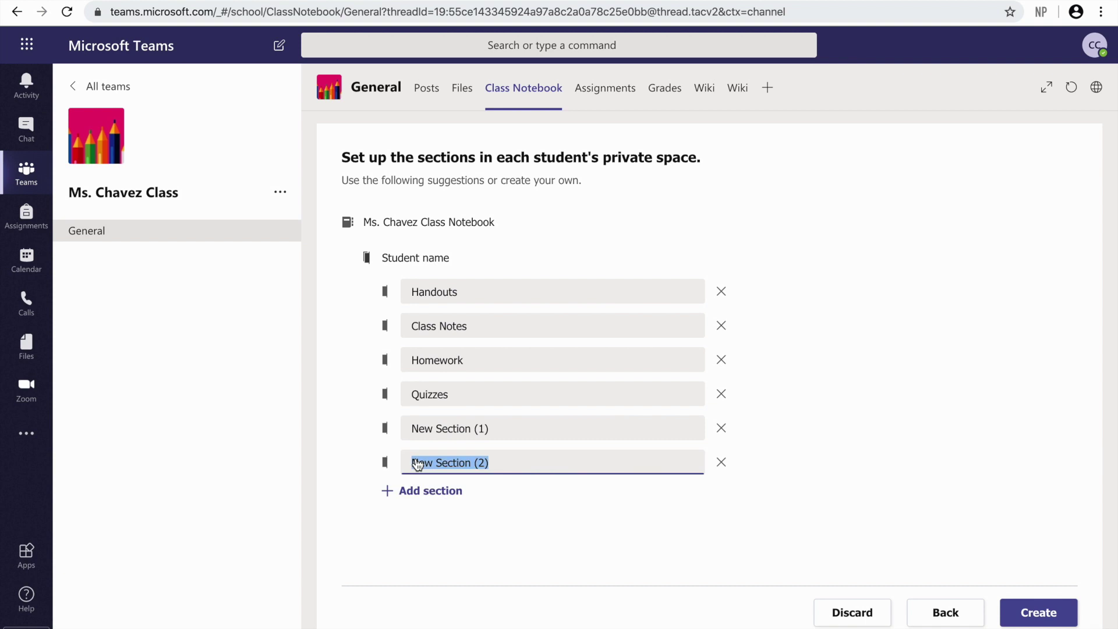
{"action": "left_click", "coordinate": [721, 463]}
{"action": "left_click", "coordinate": [722, 428]}
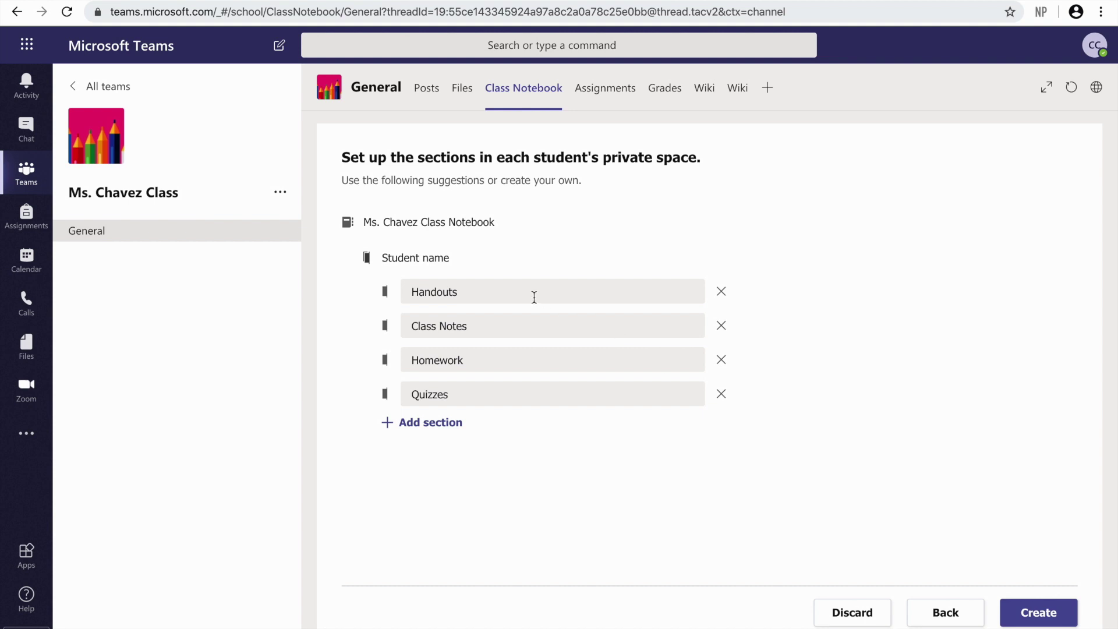
{"action": "left_click", "coordinate": [721, 395]}
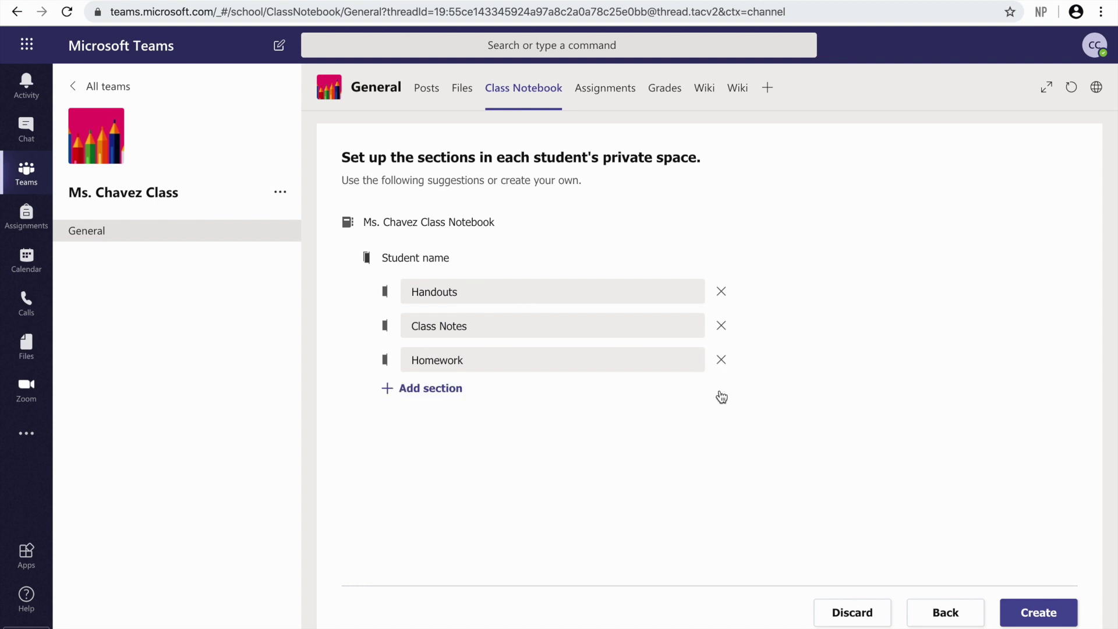
Rename Handouts, Class Notes and Homework to Direction, Work Assignment and Quizzes, then create the notebook.
{"action": "left_click_drag", "start_coordinate": [459, 289], "coordinate": [375, 300]}
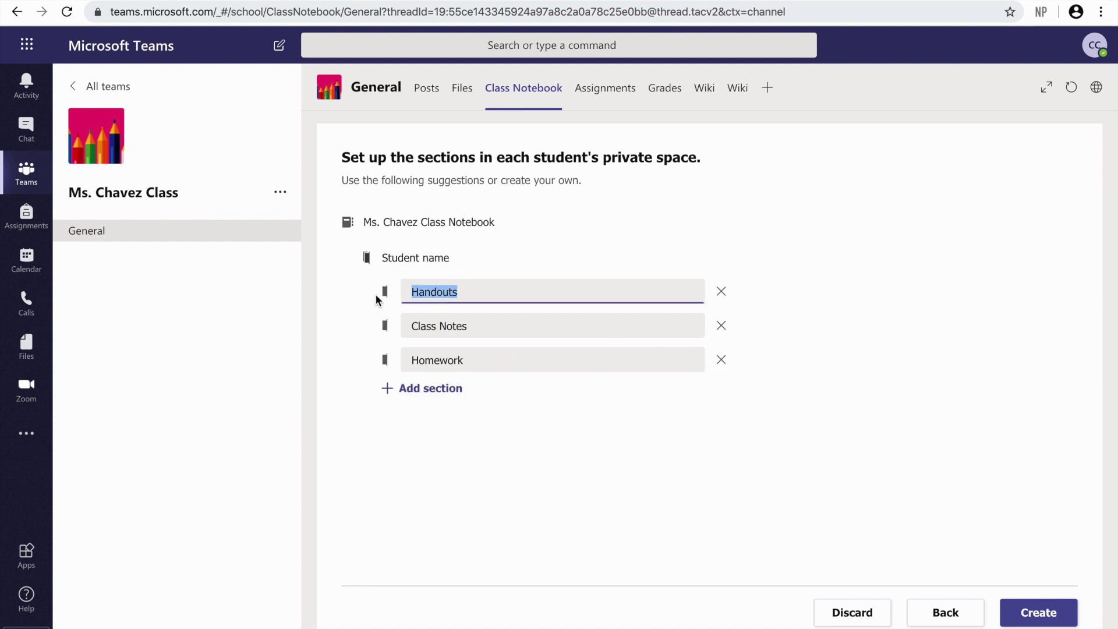
{"action": "type", "text": "Direction"}
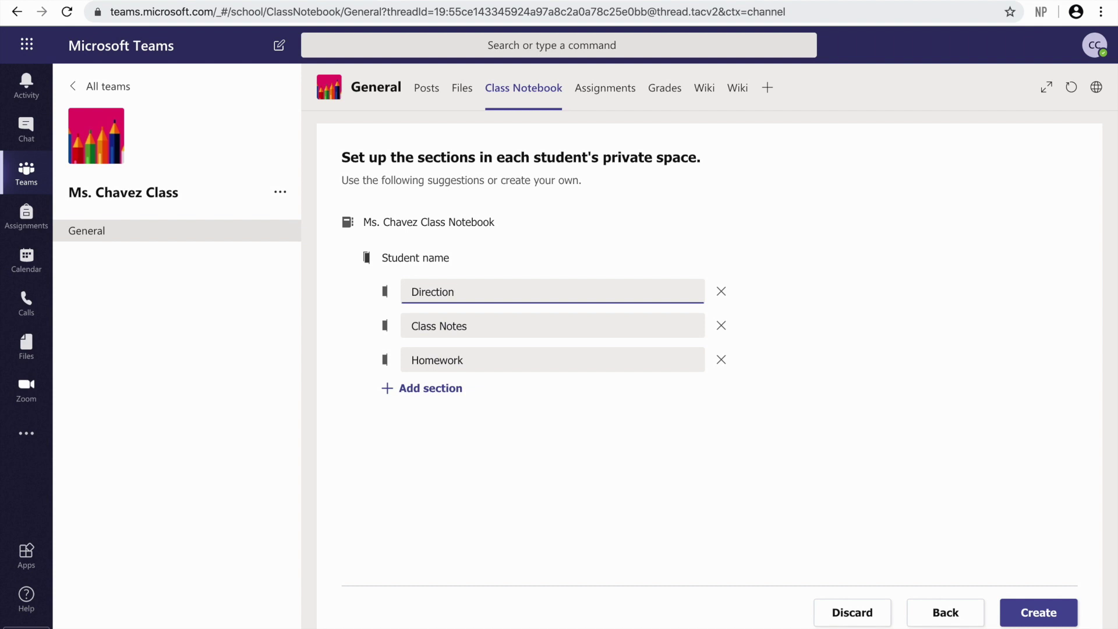
{"action": "left_click_drag", "start_coordinate": [479, 325], "coordinate": [401, 332]}
{"action": "type", "text": "Wor"}
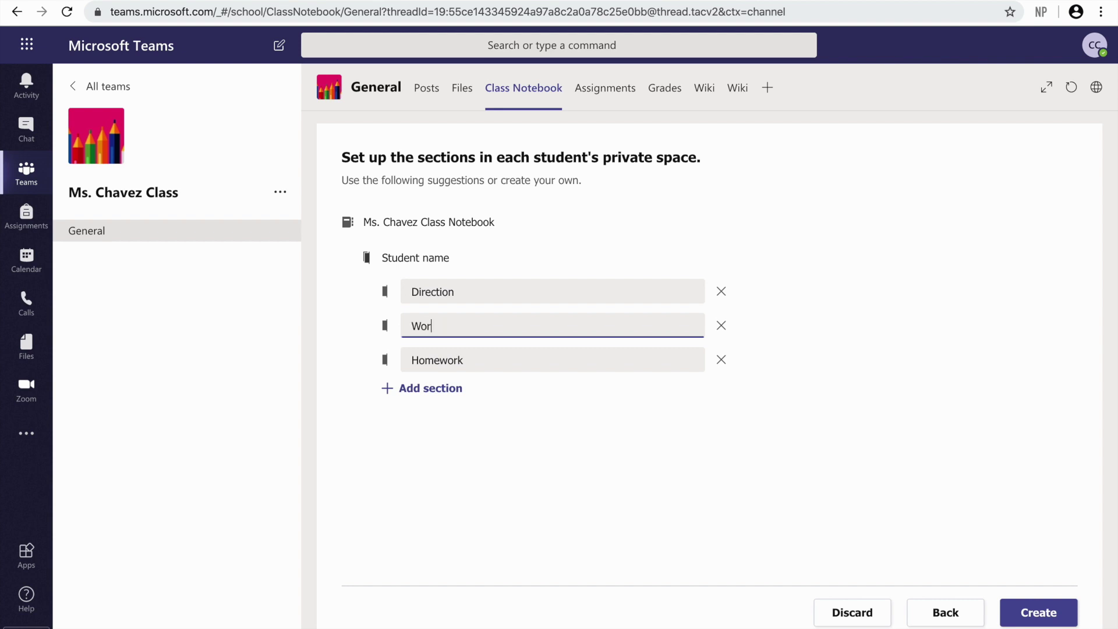
{"action": "type", "text": "k Assignment"}
{"action": "left_click_drag", "start_coordinate": [465, 358], "coordinate": [379, 357]}
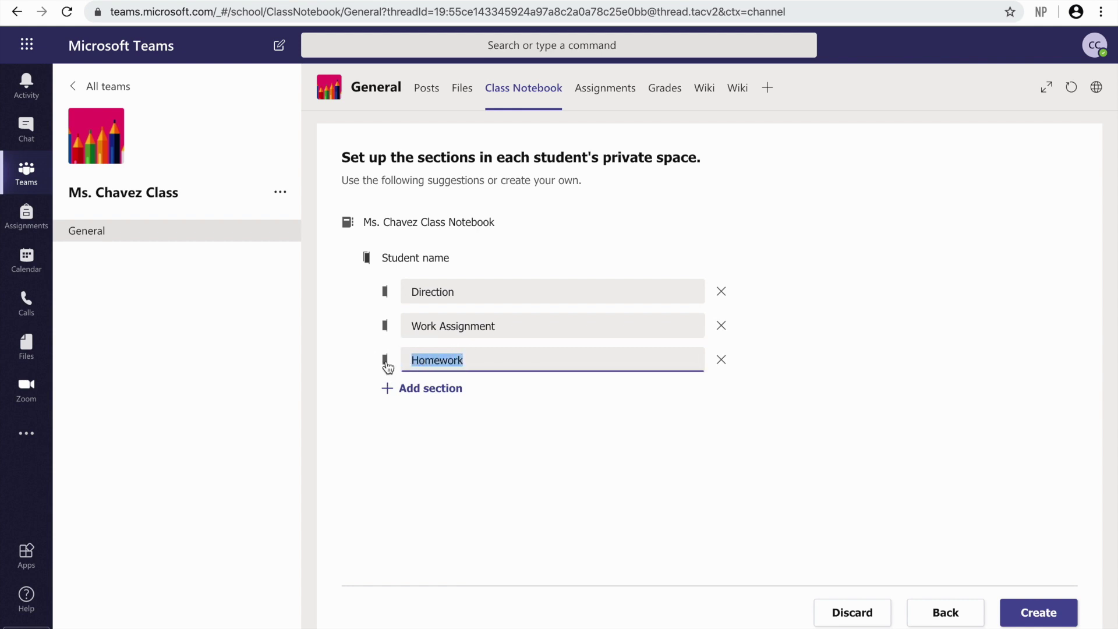
{"action": "type", "text": "Quizz"}
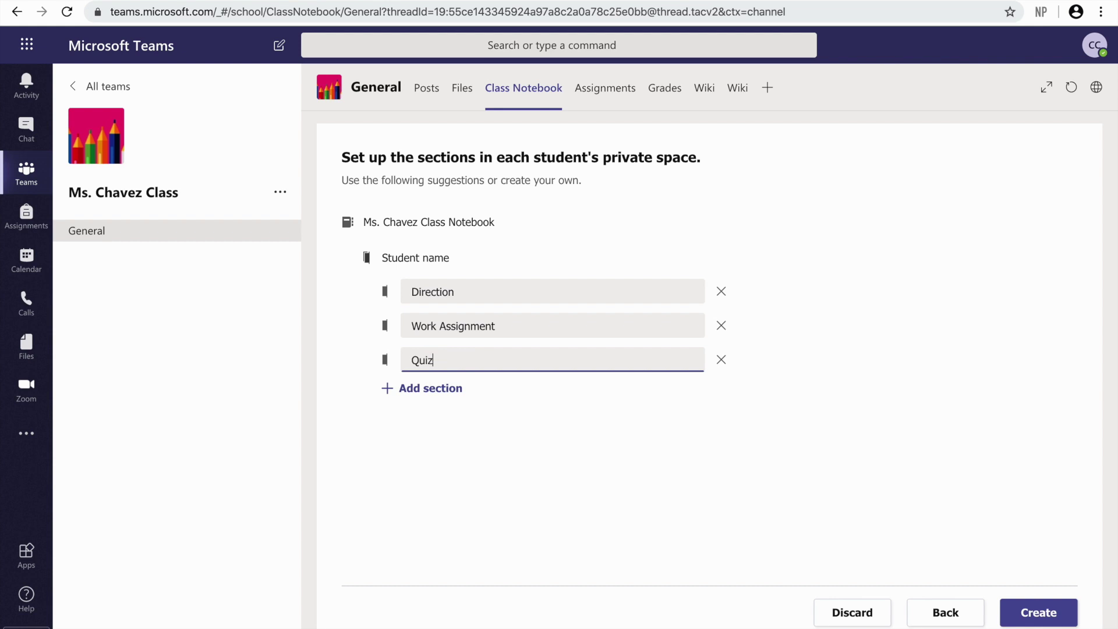
{"action": "type", "text": "zes"}
{"action": "left_click", "coordinate": [1058, 618]}
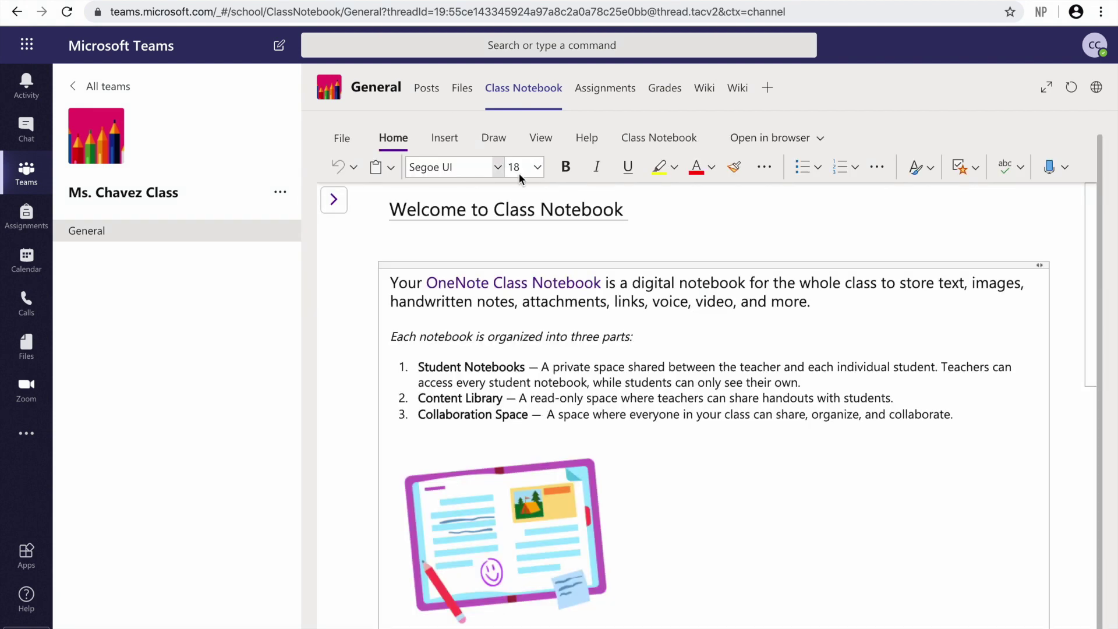
Show the notebook's section and page lists next to the Welcome page.
{"action": "scroll", "coordinate": [665, 235], "scroll_direction": "down", "scroll_amount": 1}
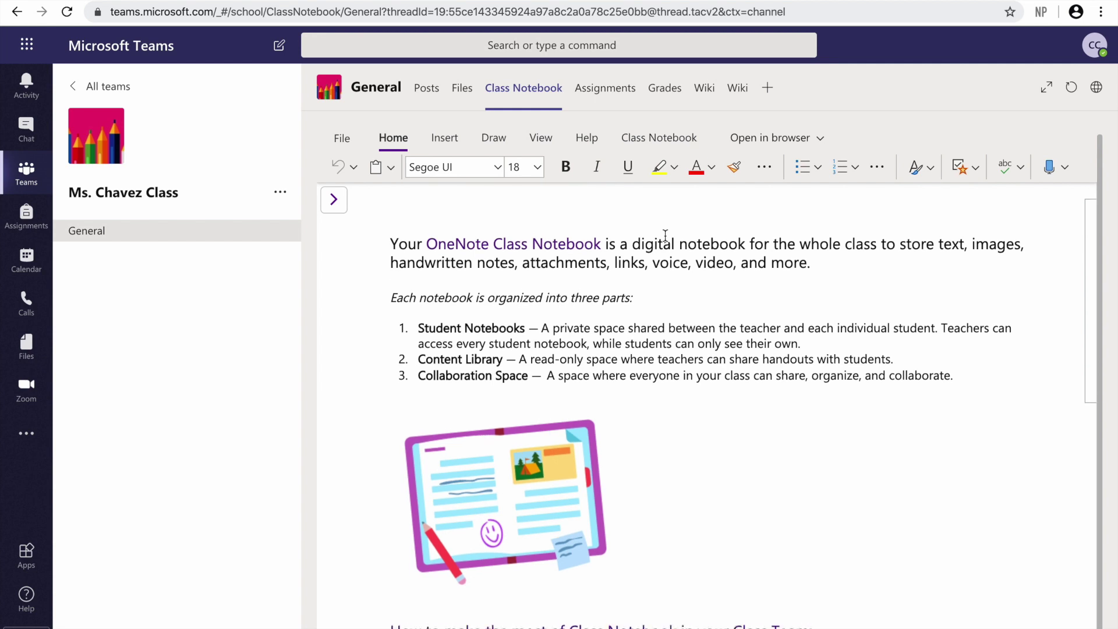
{"action": "scroll", "coordinate": [666, 236], "scroll_direction": "up", "scroll_amount": 1}
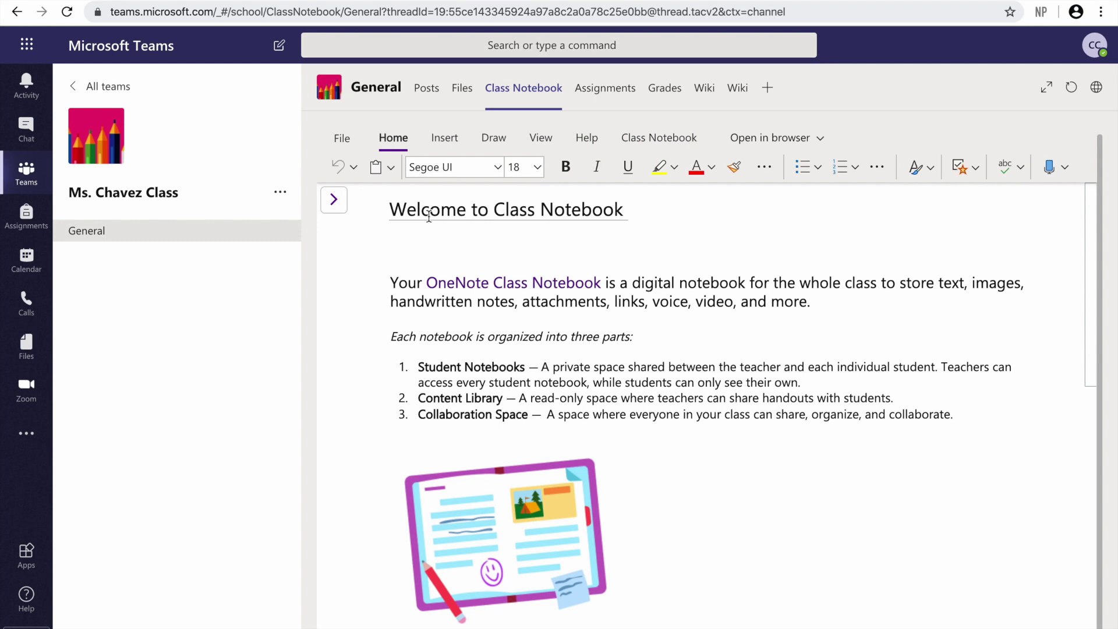
{"action": "left_click", "coordinate": [334, 200]}
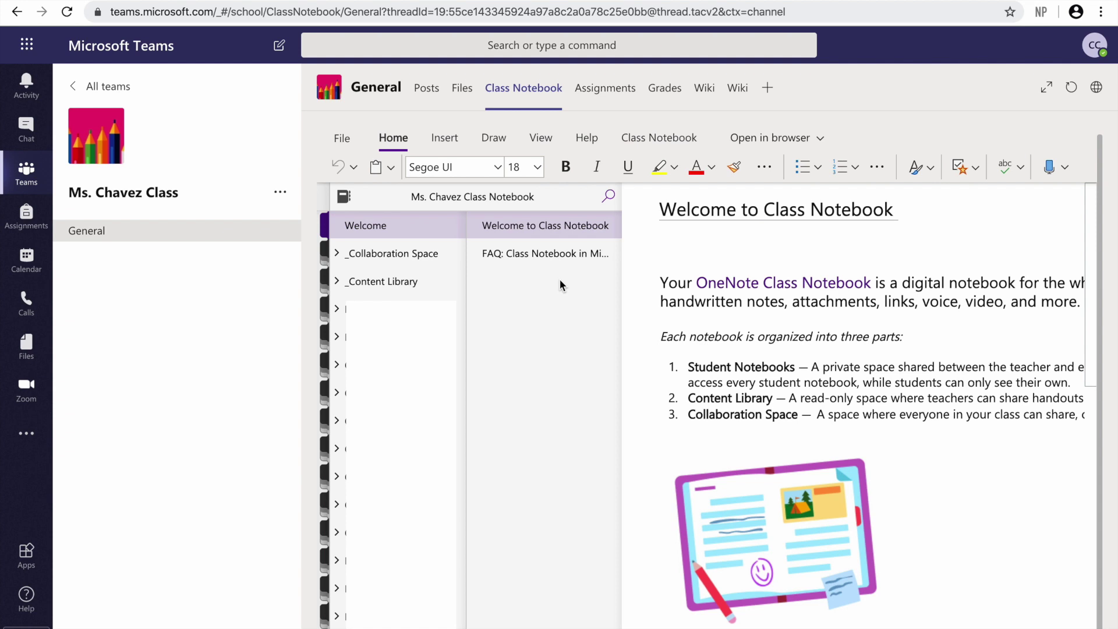
Permanently delete the FAQ and Welcome to Class Notebook pages from the Welcome section.
{"action": "left_click", "coordinate": [533, 263]}
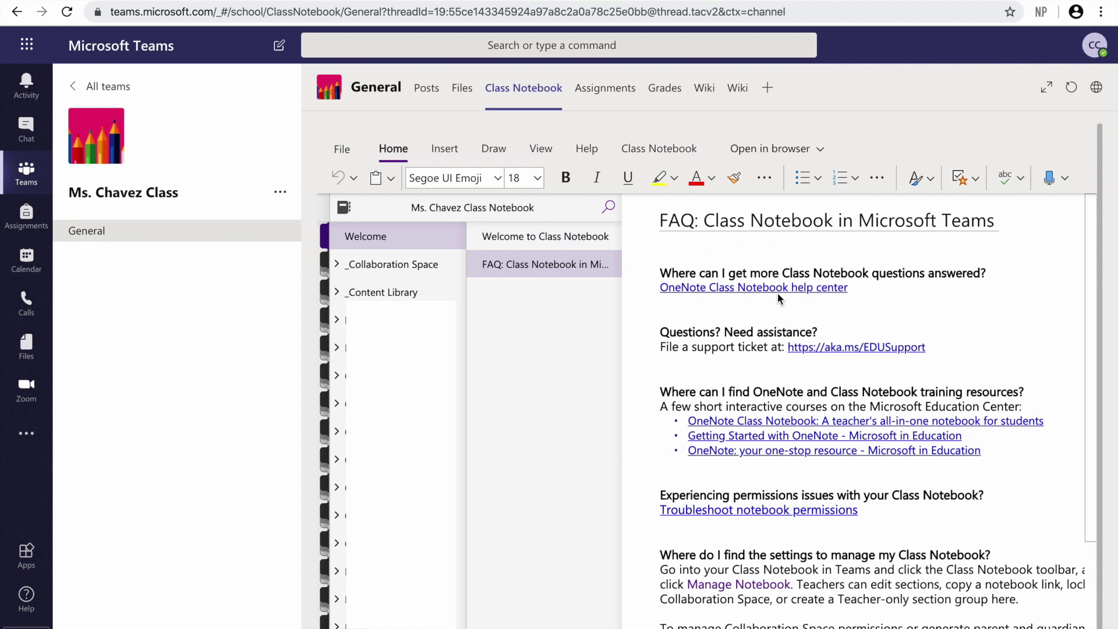
{"action": "right_click", "coordinate": [539, 269]}
{"action": "left_click", "coordinate": [574, 318]}
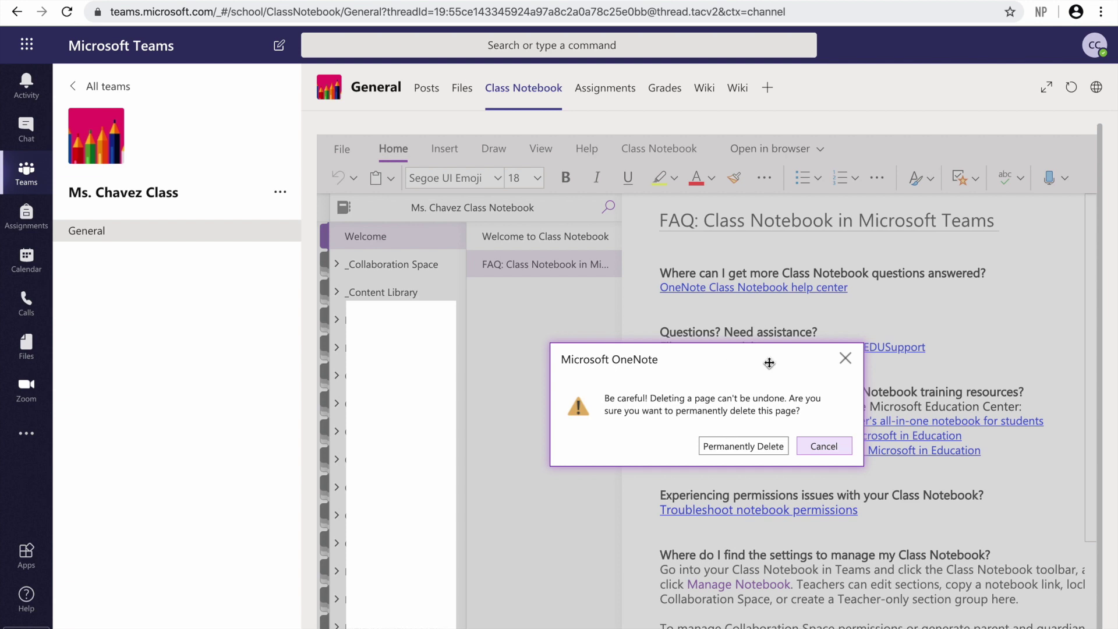
{"action": "left_click", "coordinate": [736, 444]}
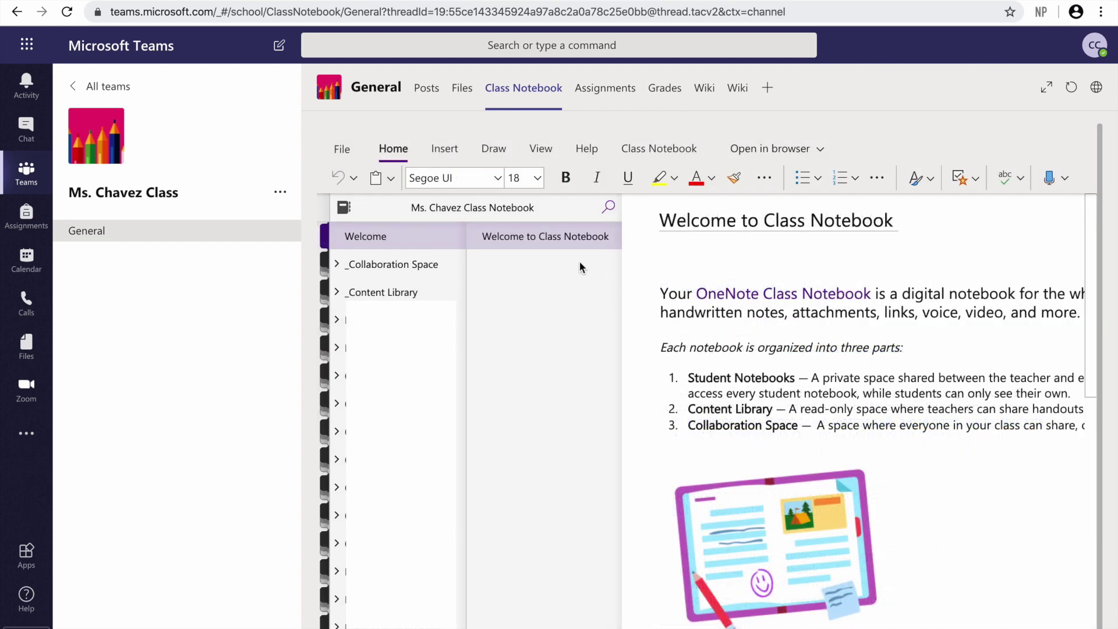
{"action": "right_click", "coordinate": [545, 244]}
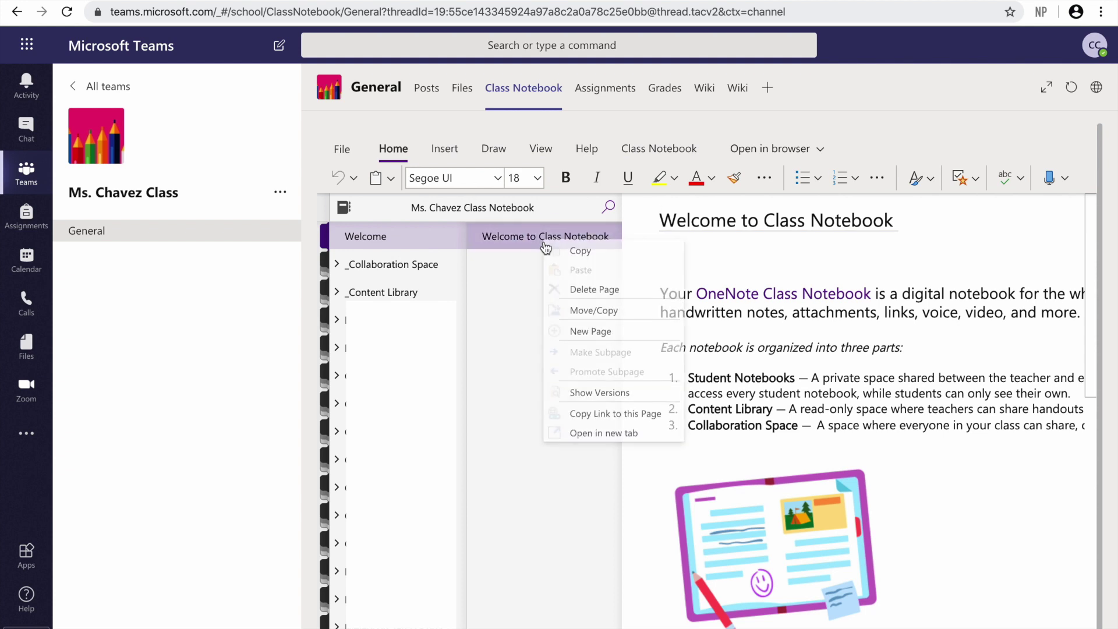
{"action": "left_click", "coordinate": [579, 298]}
{"action": "left_click", "coordinate": [757, 445]}
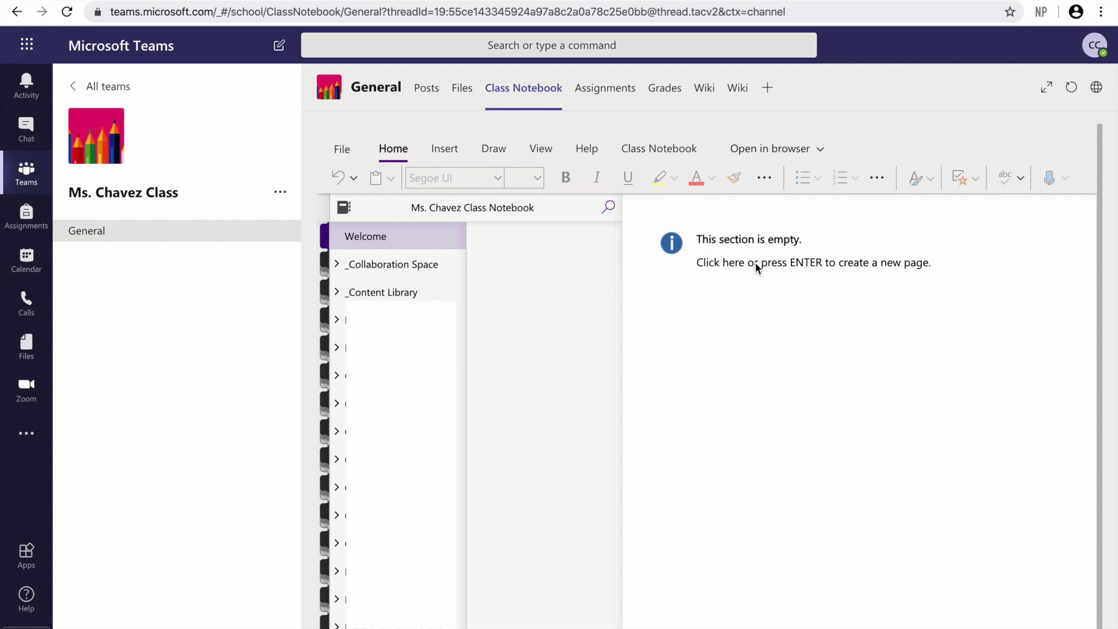
Add a new page titled 'Welcome! (:' to the Welcome section, then expand _Collaboration Space.
{"action": "right_click", "coordinate": [544, 253]}
{"action": "left_click", "coordinate": [511, 245]}
{"action": "right_click", "coordinate": [510, 245]}
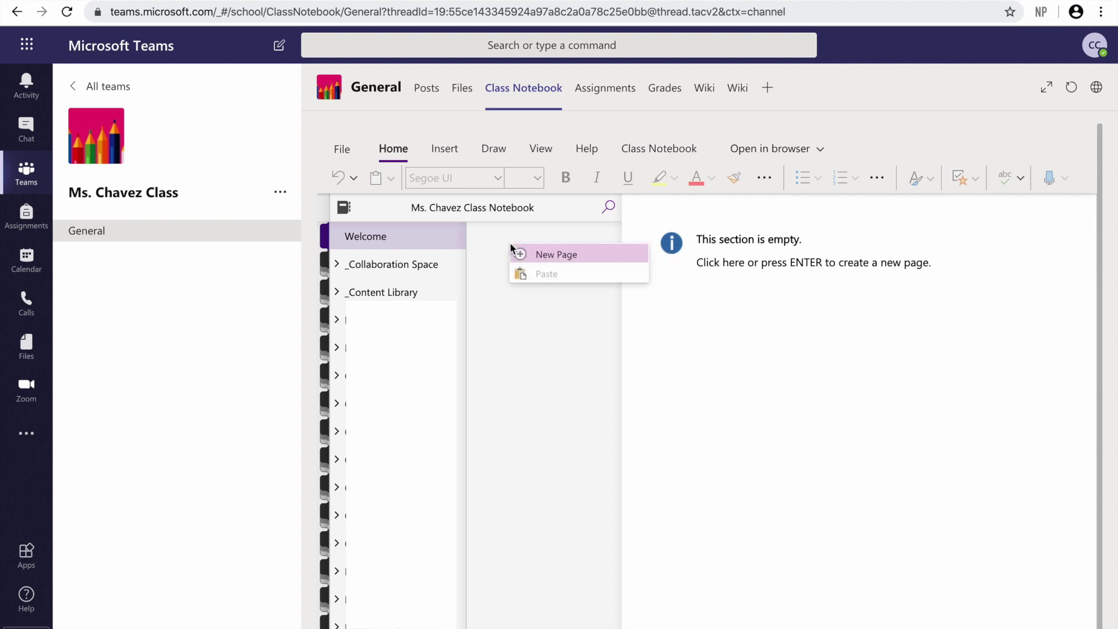
{"action": "left_click", "coordinate": [544, 256]}
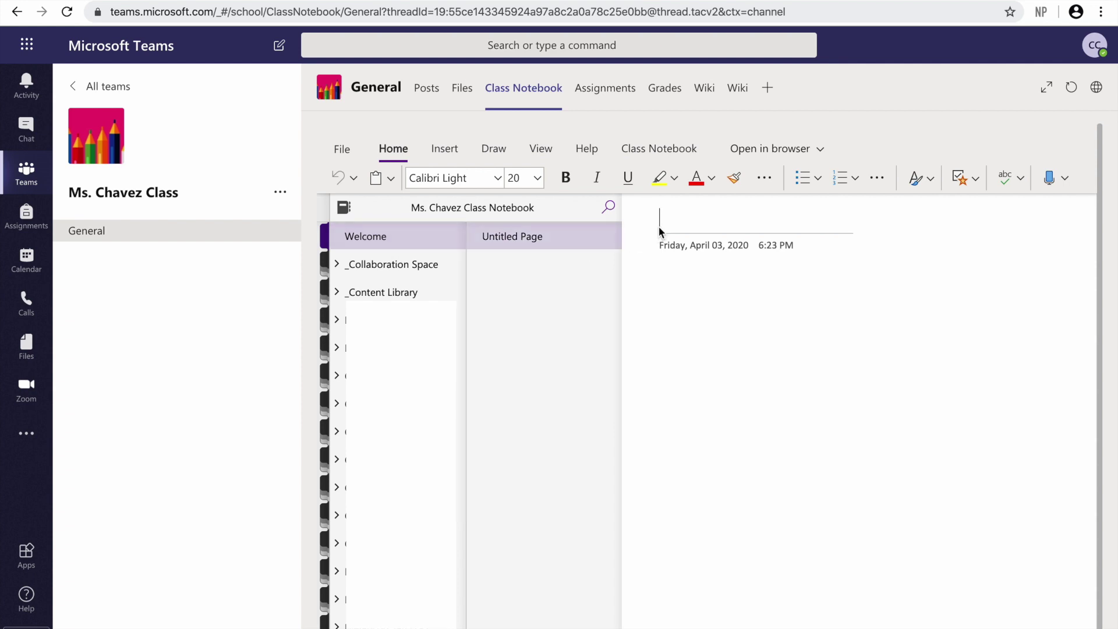
{"action": "type", "text": "Welcome"}
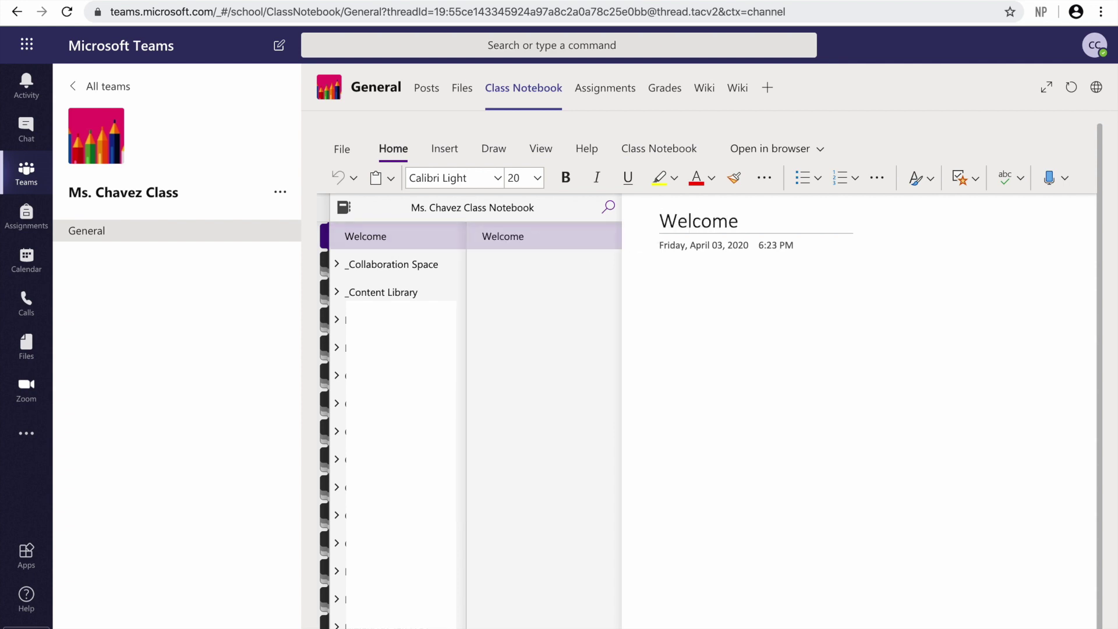
{"action": "type", "text": "! (:"}
{"action": "left_click", "coordinate": [370, 273]}
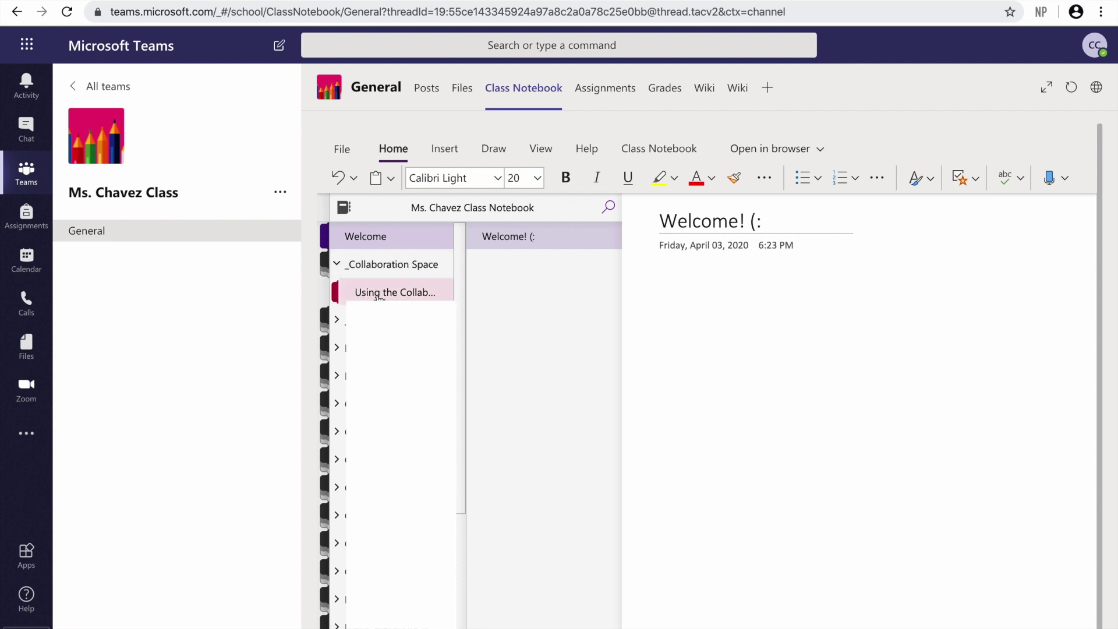
{"action": "left_click", "coordinate": [367, 294]}
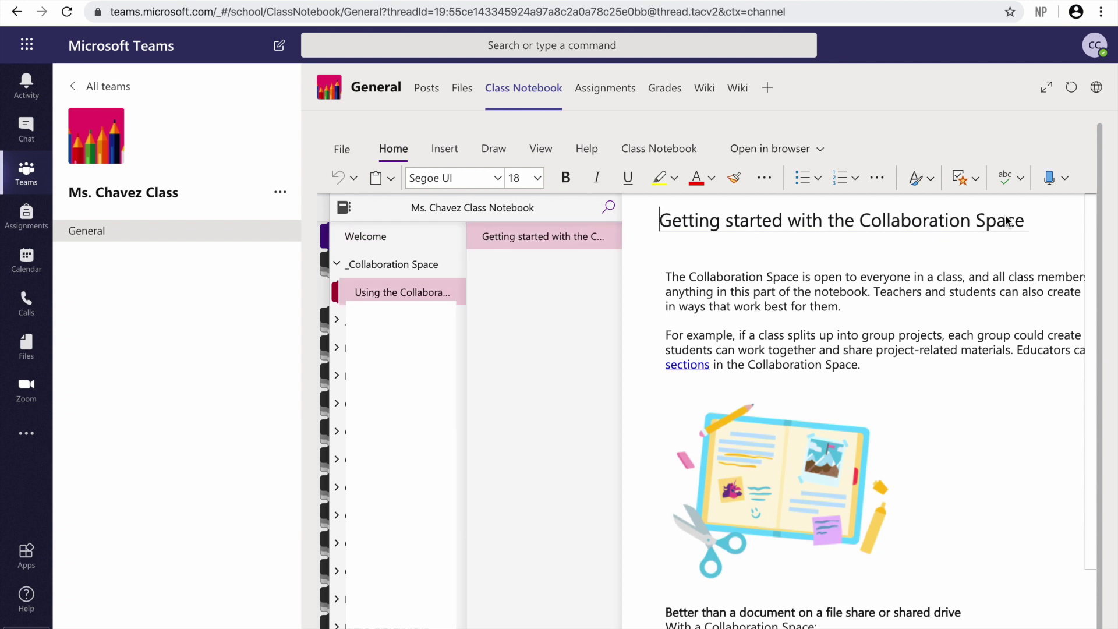
Delete the Getting started with the Collaboration Space page and collapse the _Collaboration Space group.
{"action": "scroll", "coordinate": [834, 322], "scroll_direction": "down", "scroll_amount": 1}
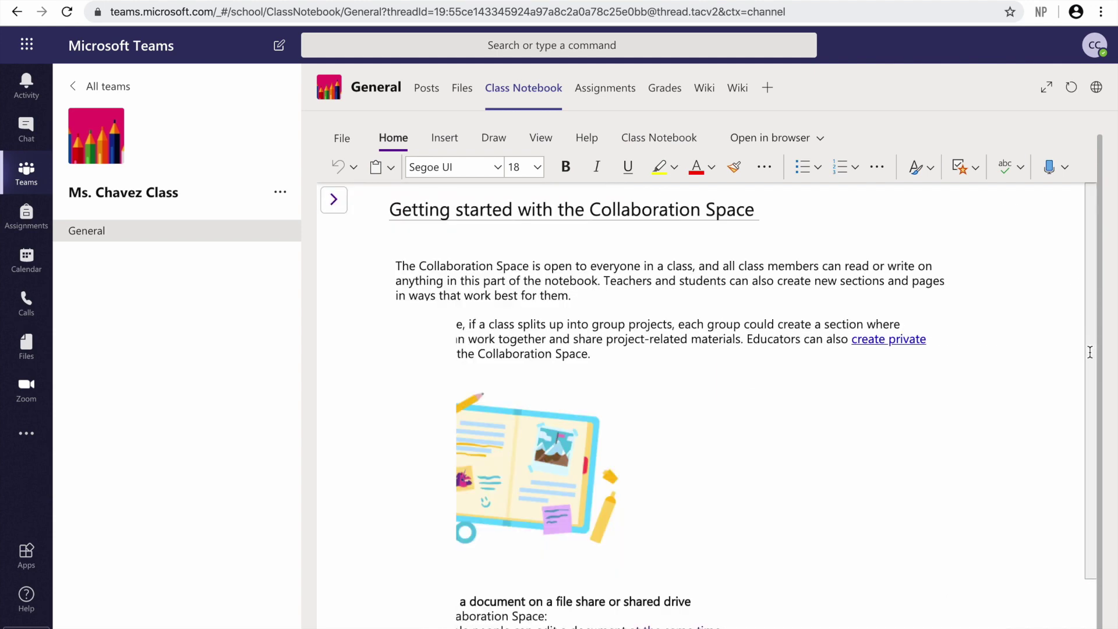
{"action": "scroll", "coordinate": [907, 377], "scroll_direction": "down", "scroll_amount": 2}
{"action": "scroll", "coordinate": [908, 378], "scroll_direction": "up", "scroll_amount": 2}
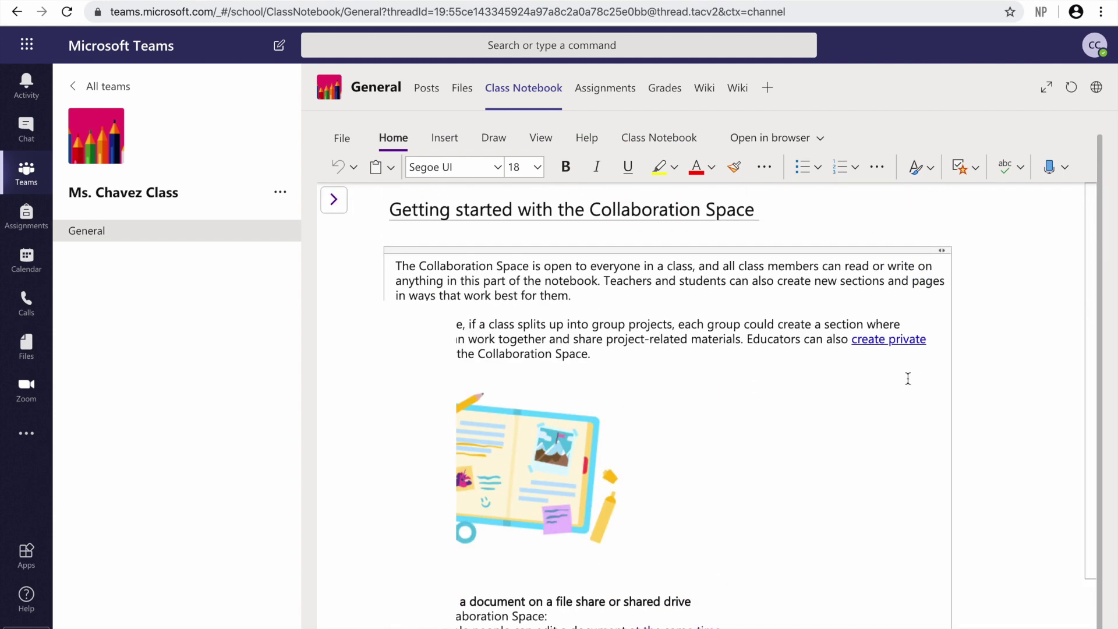
{"action": "left_click", "coordinate": [333, 199]}
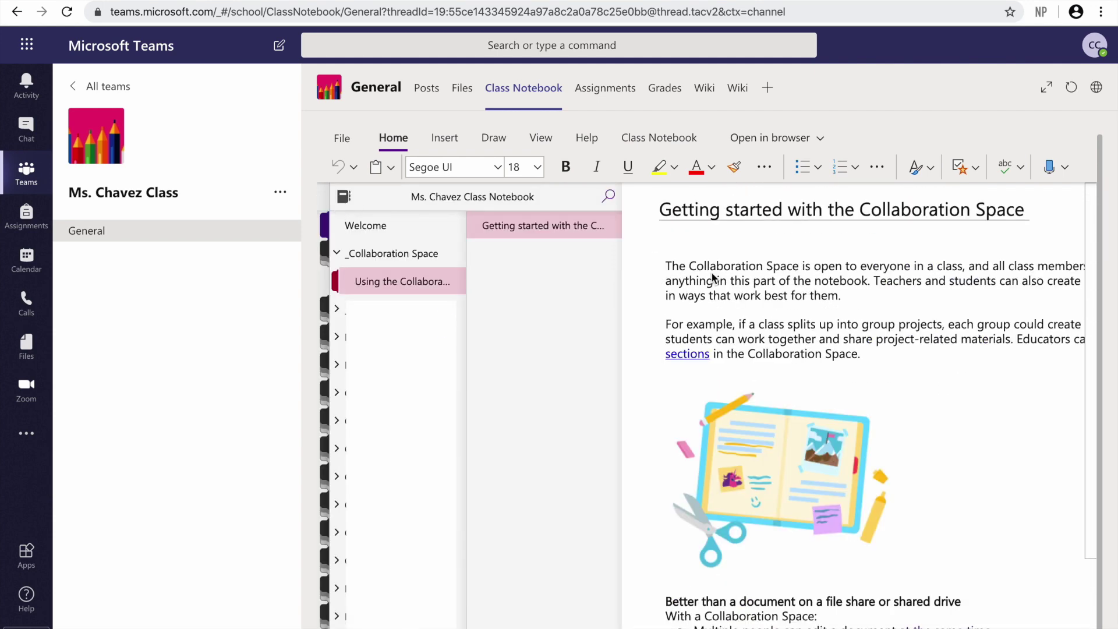
{"action": "right_click", "coordinate": [543, 228]}
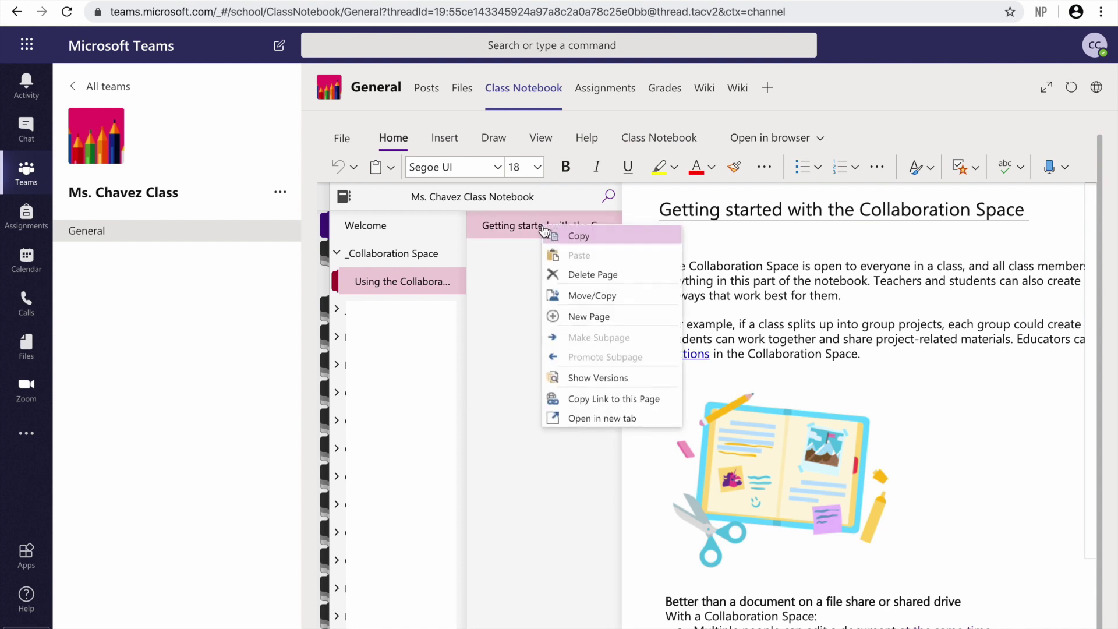
{"action": "left_click", "coordinate": [577, 274]}
{"action": "left_click", "coordinate": [728, 431]}
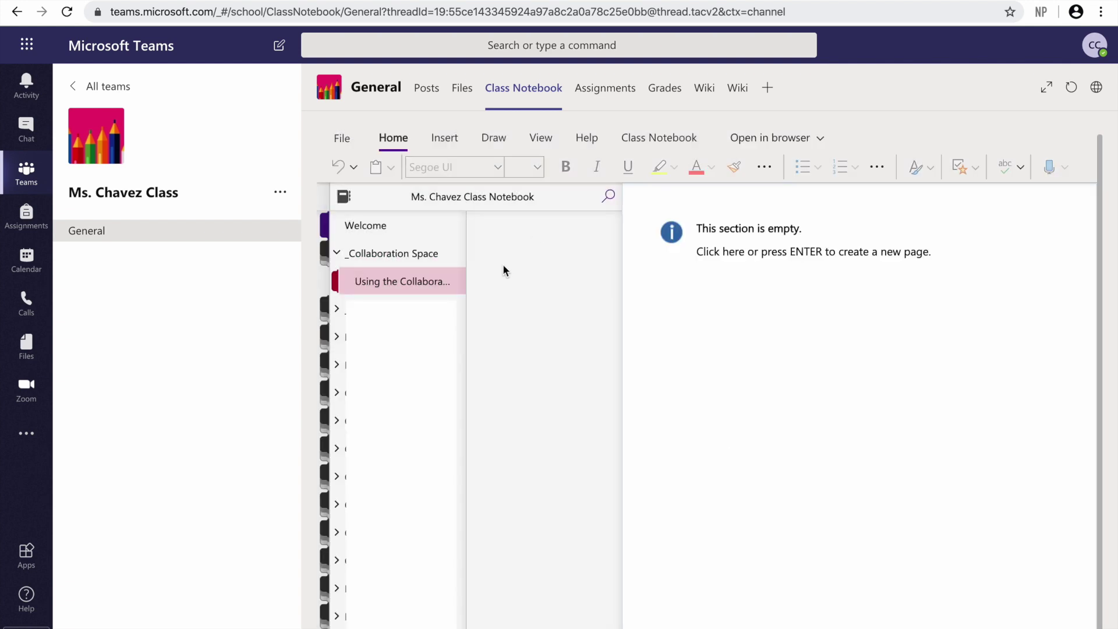
{"action": "left_click", "coordinate": [425, 257]}
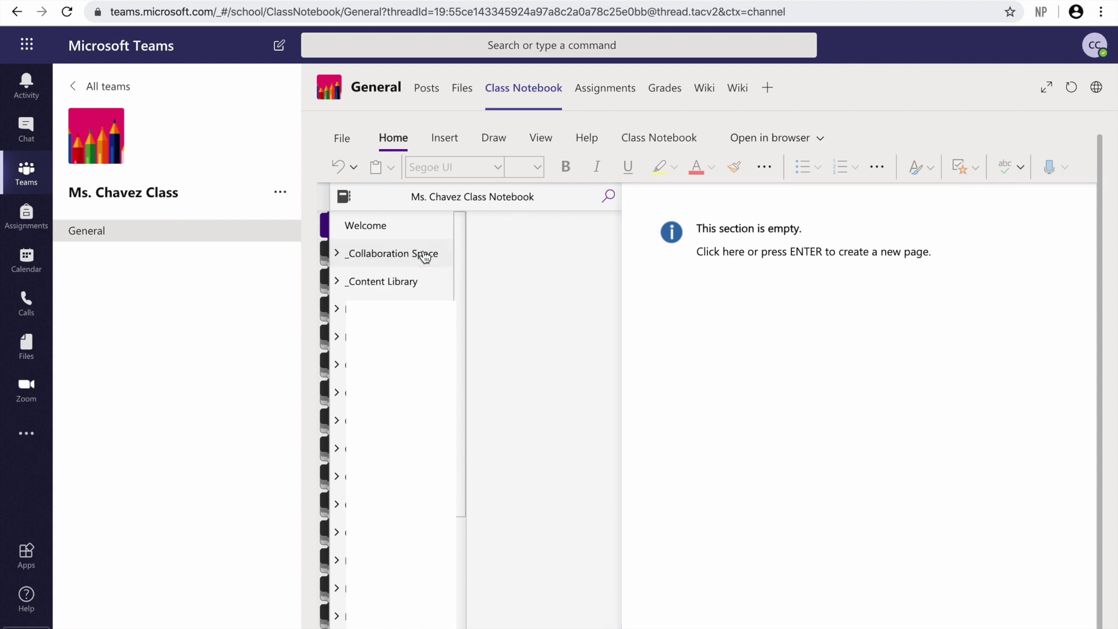
Expand the section group below _Content Library and create an Untitled Page in an empty section.
{"action": "left_click", "coordinate": [385, 289]}
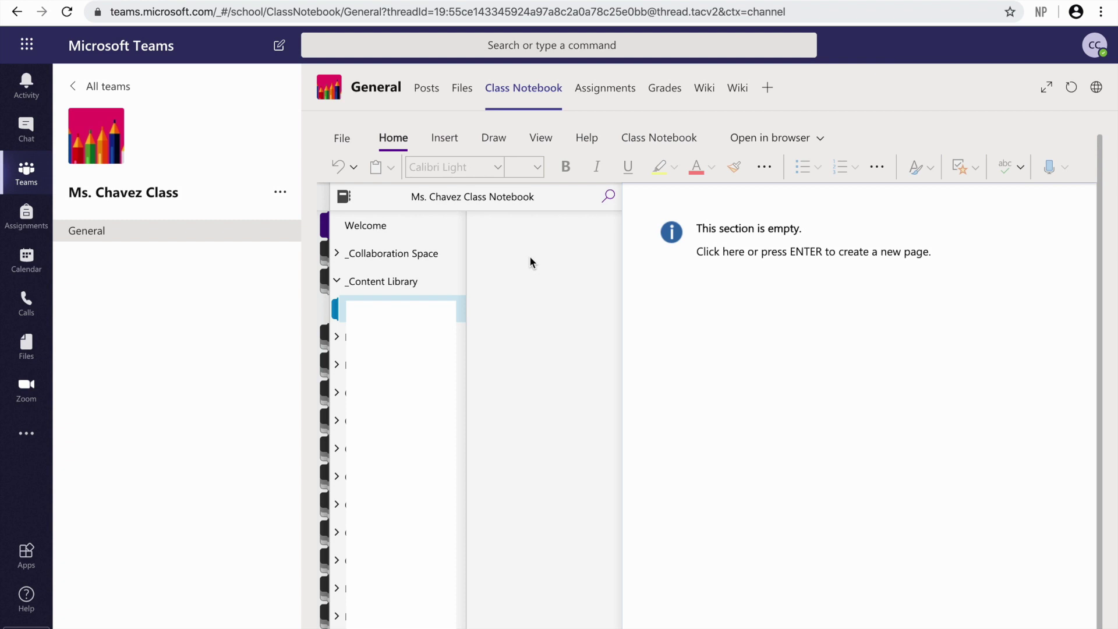
{"action": "left_click", "coordinate": [379, 284]}
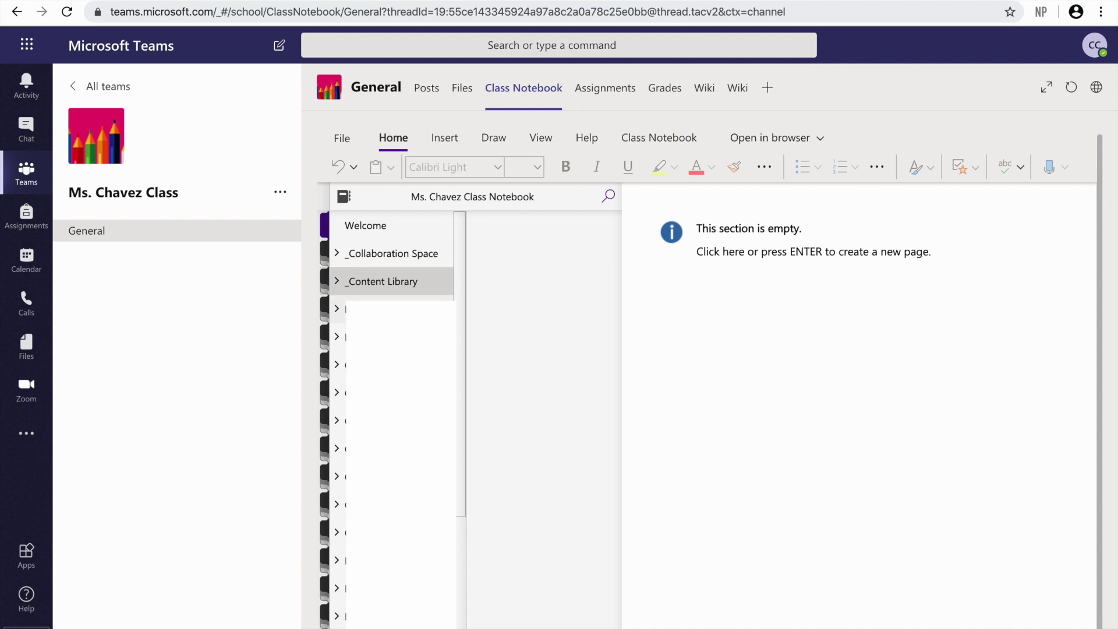
{"action": "left_click", "coordinate": [336, 308]}
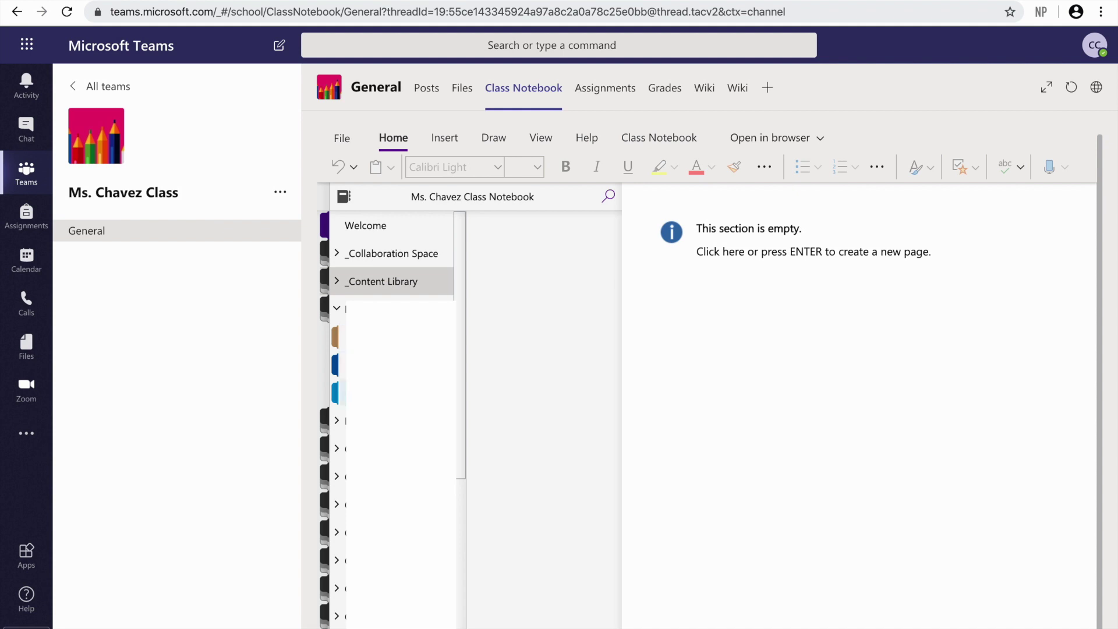
{"action": "key", "text": "Return"}
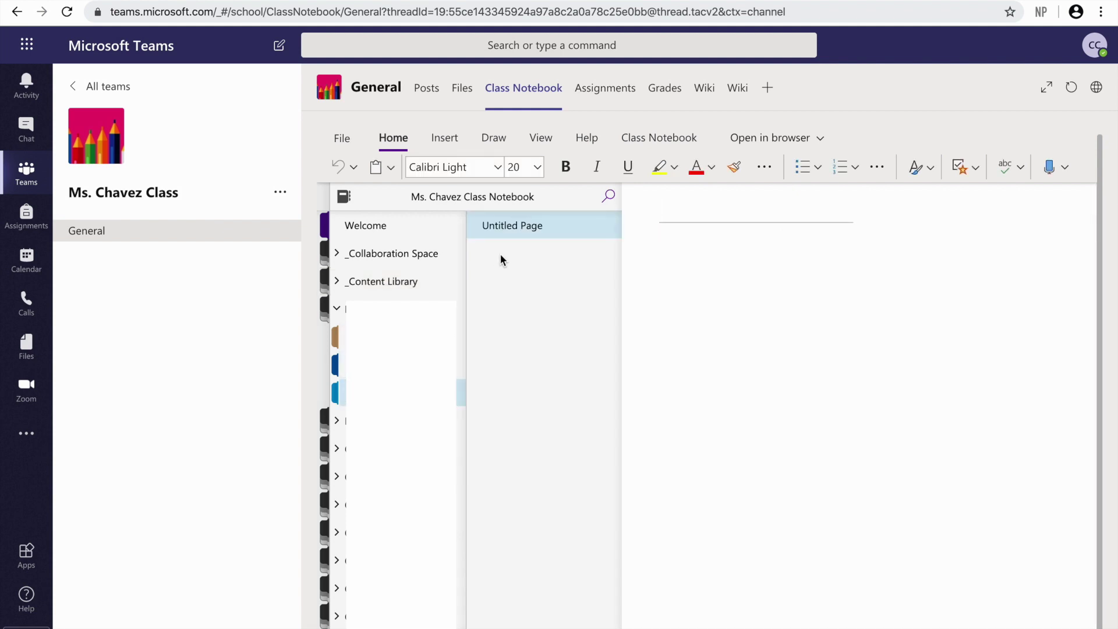